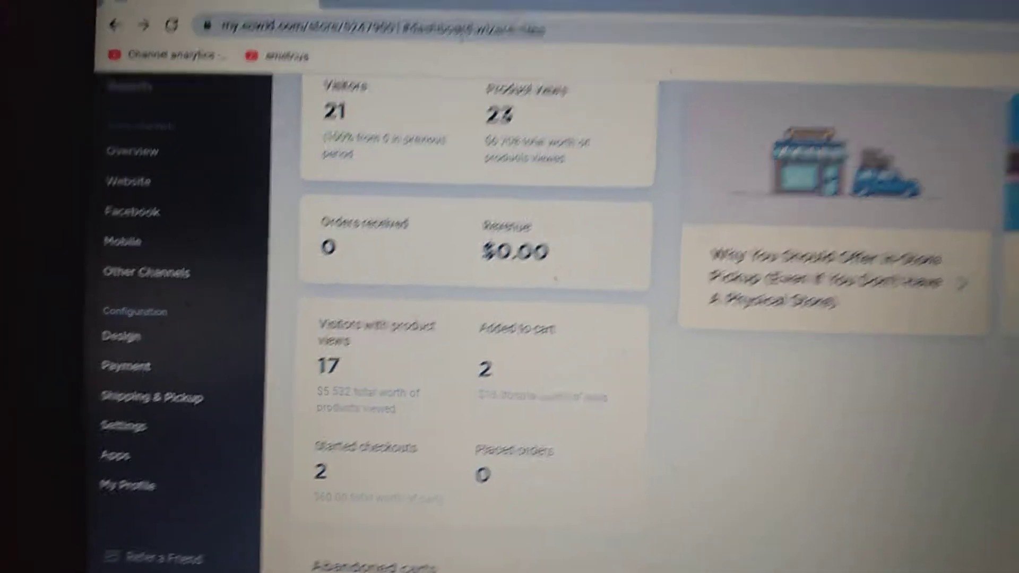
scroll(509, 318, "up", 5)
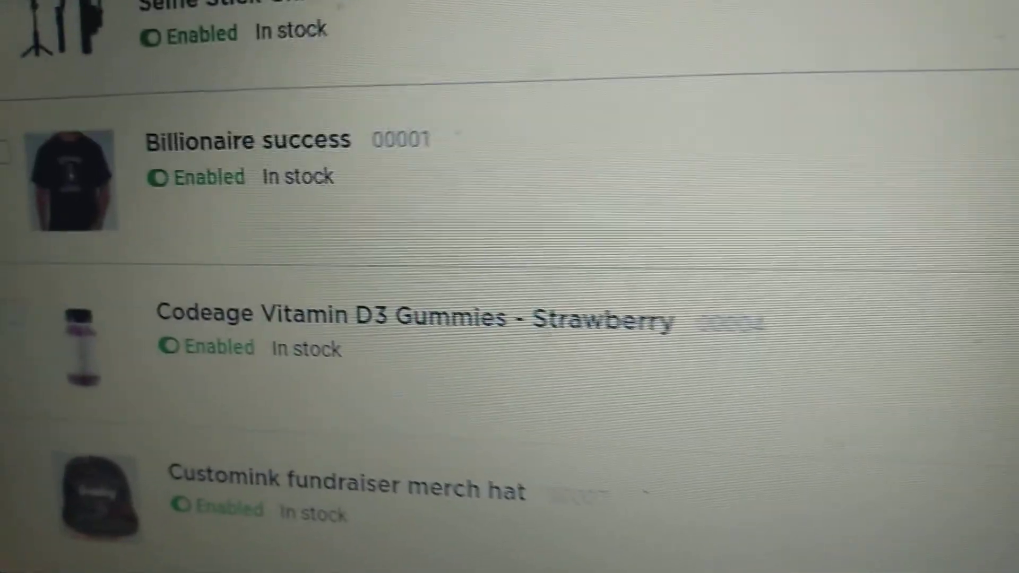
scroll(509, 288, "down", 1)
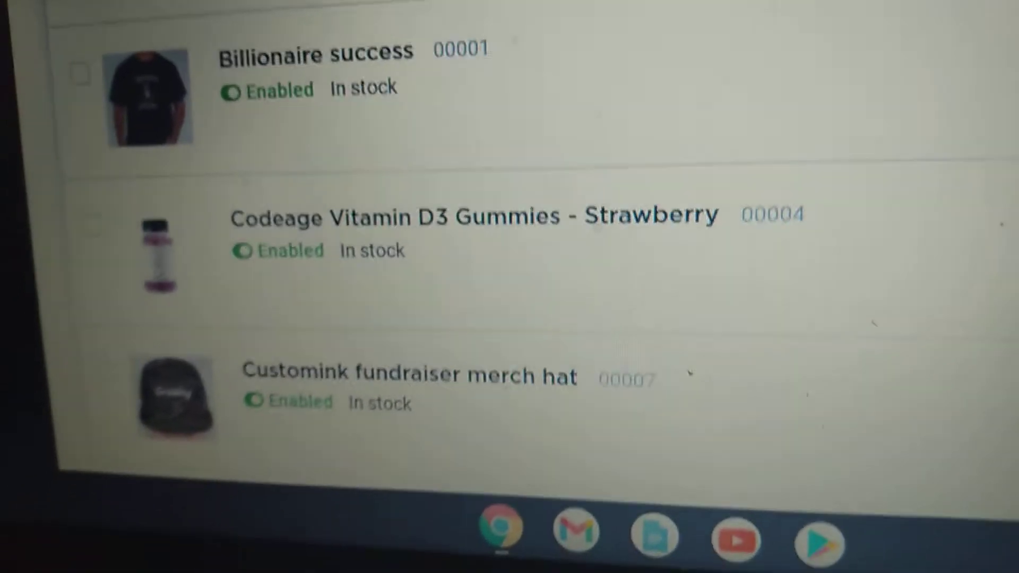
scroll(510, 287, "down", 1)
scroll(510, 287, "down", 1)
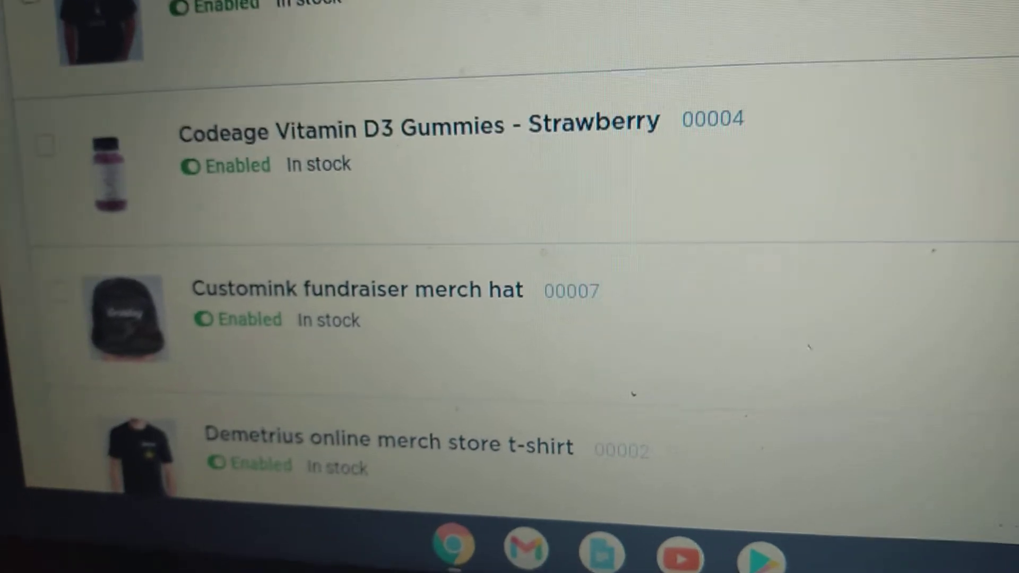